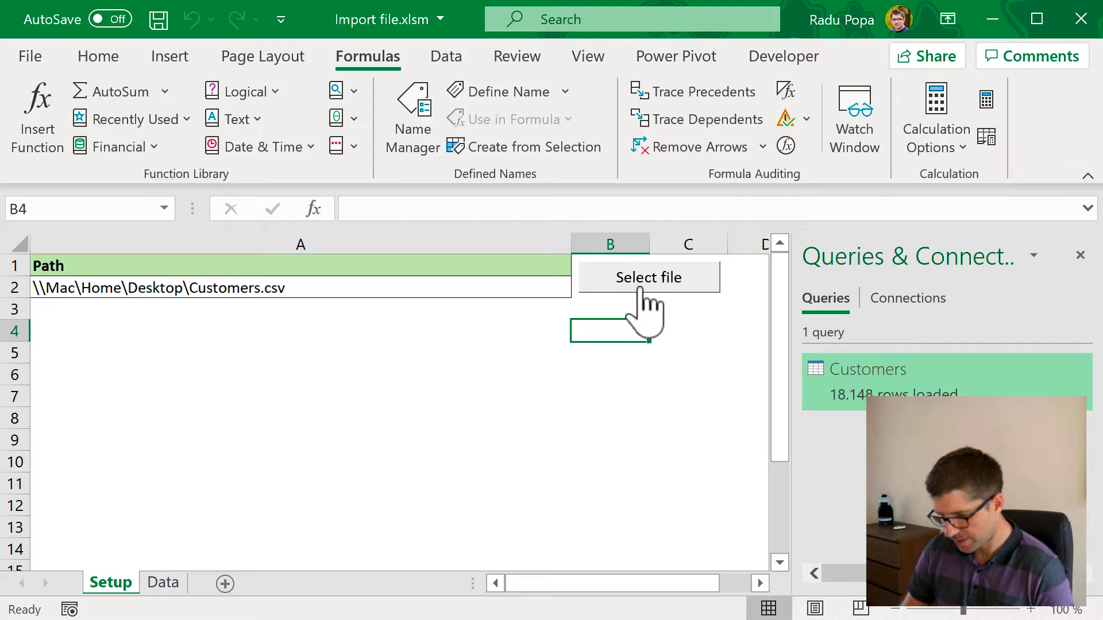
# Choose Customers.csv from the Desktop as the source file and name the path cell A2 "Path"
pyautogui.click(649, 280)
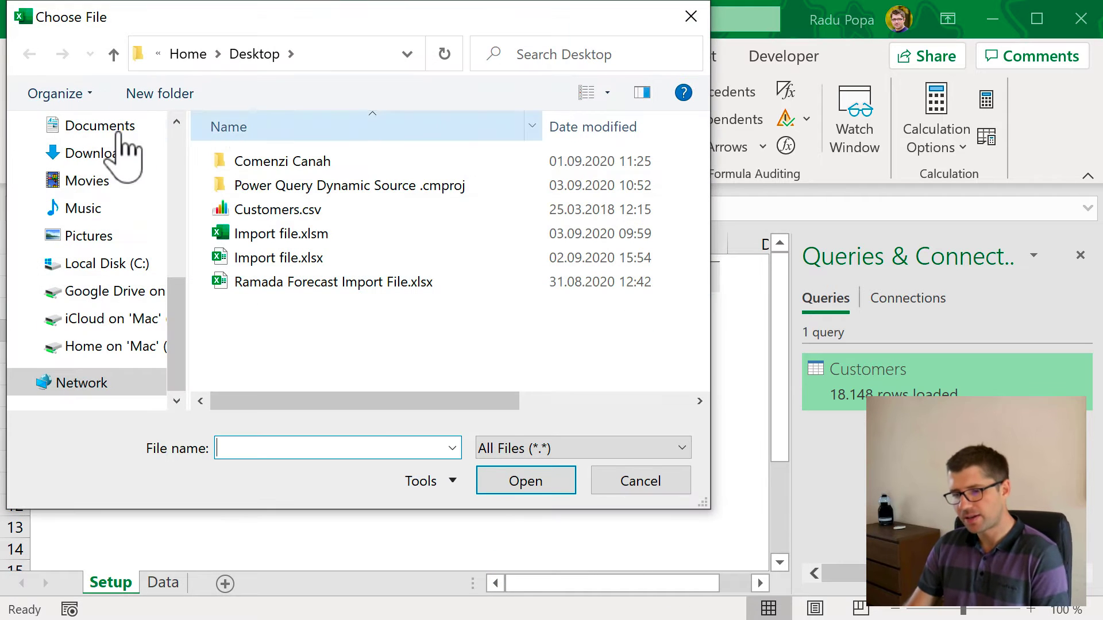
pyautogui.doubleClick(287, 211)
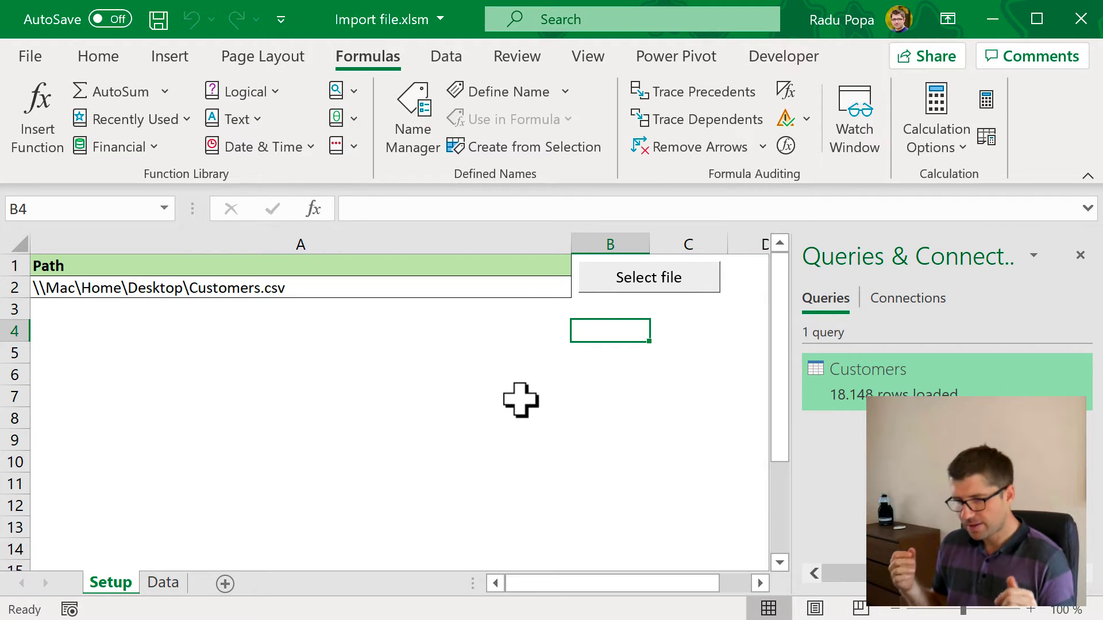
pyautogui.click(233, 286)
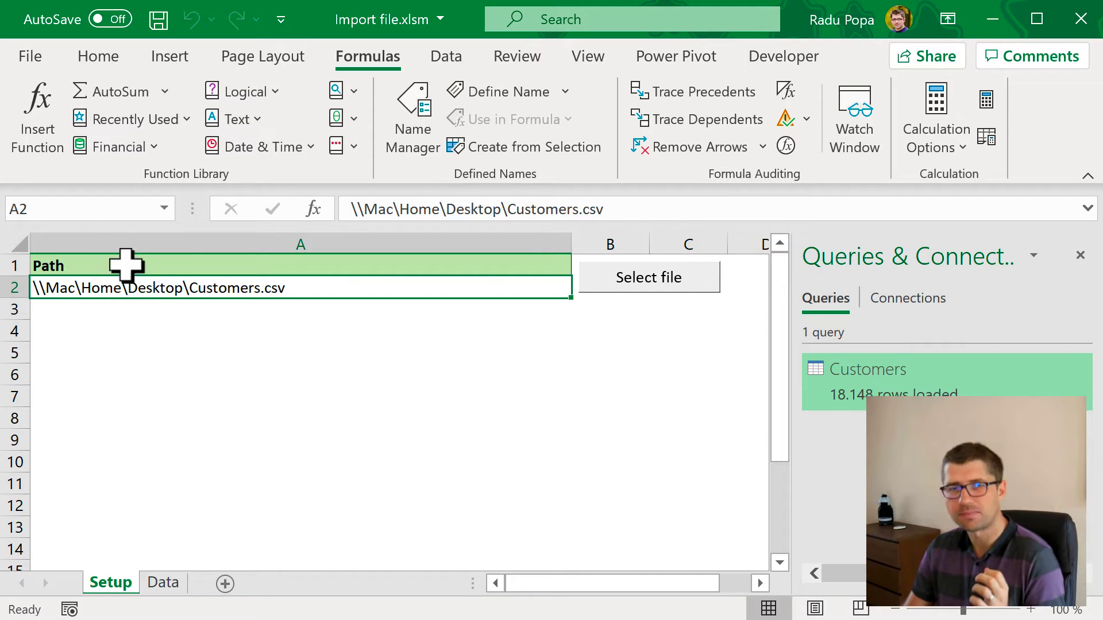
pyautogui.click(100, 206)
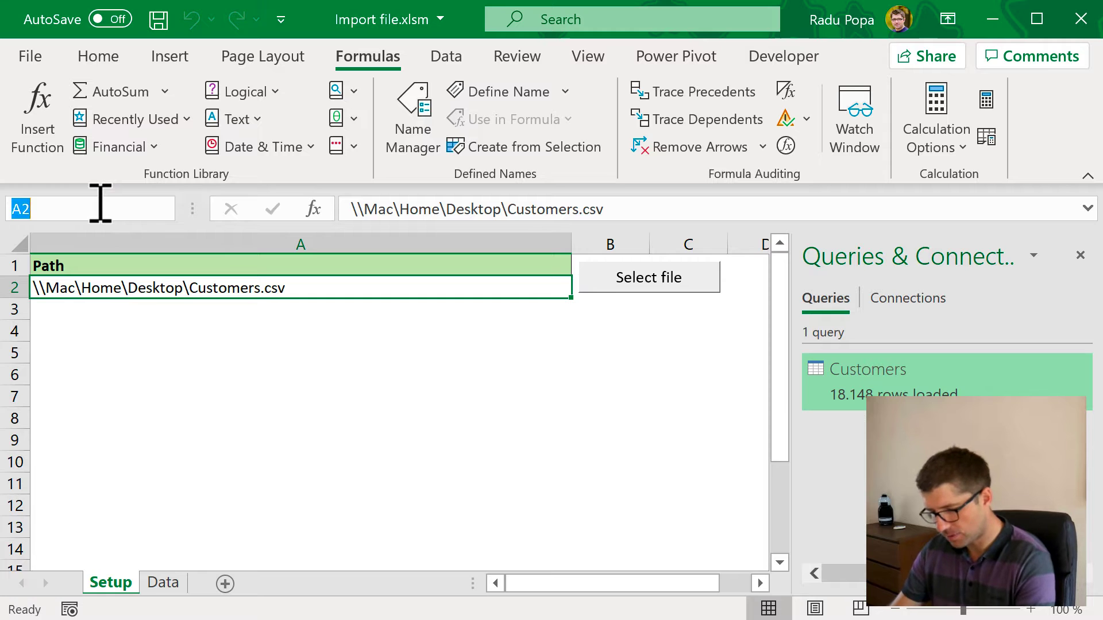
pyautogui.write('Path')
pyautogui.press('Return')
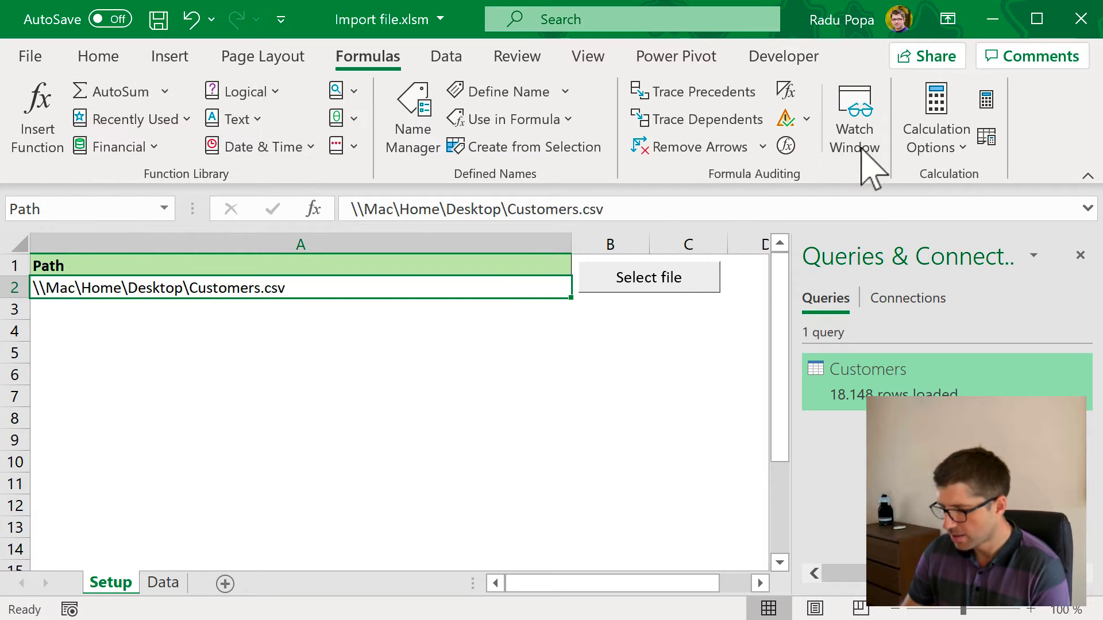
# Open the Customers query's code in the Advanced Editor, widen the editor window and locate the hard-coded file path
pyautogui.moveTo(911, 386)
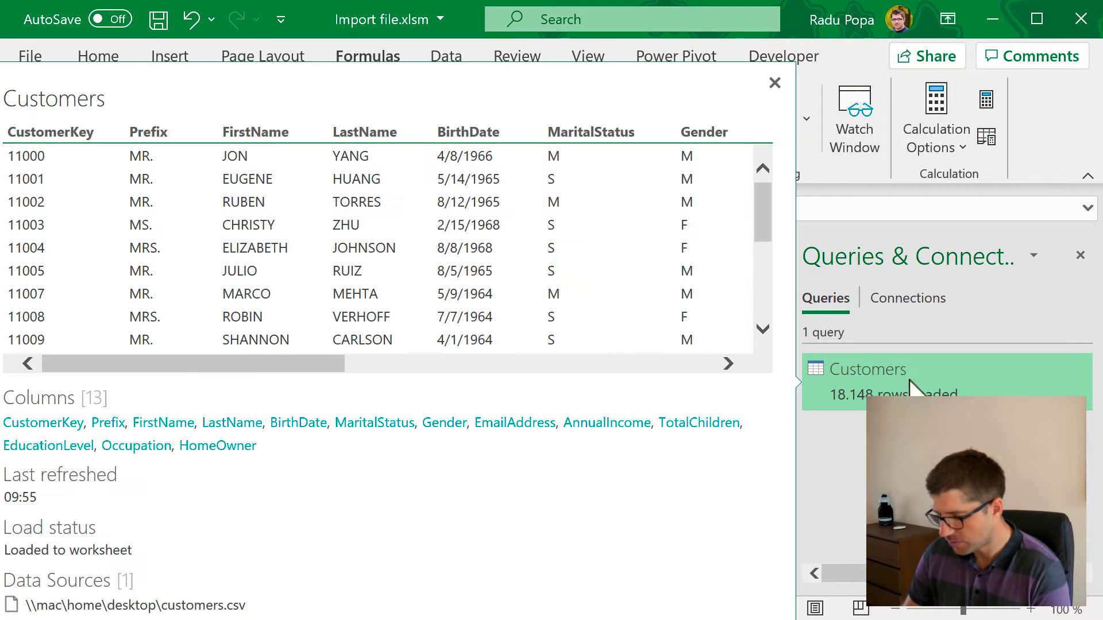
pyautogui.doubleClick(963, 390)
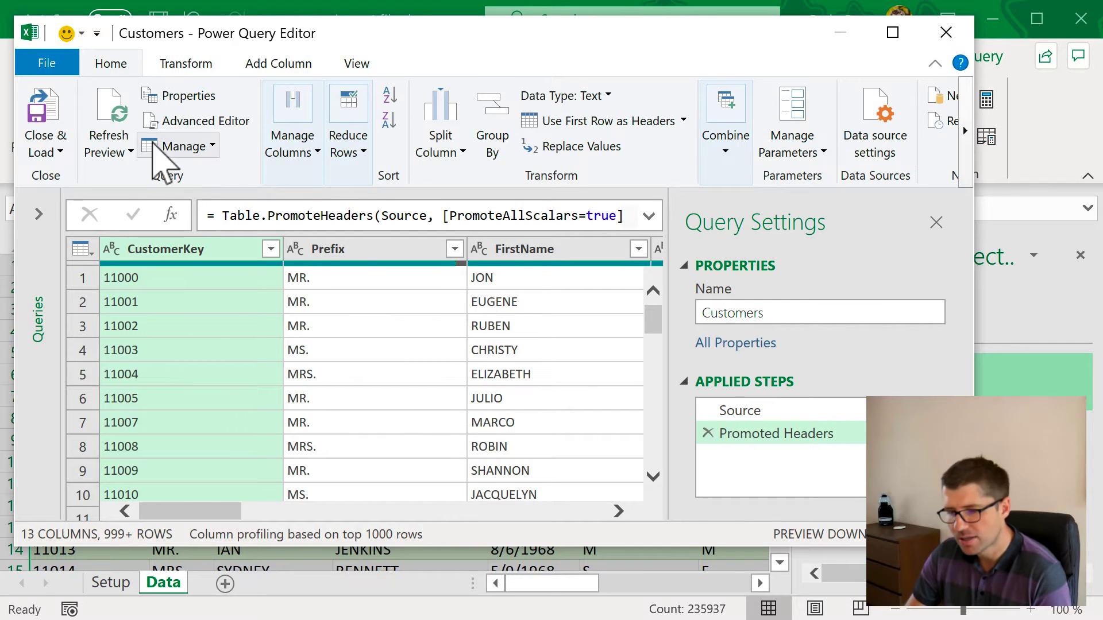
pyautogui.click(177, 121)
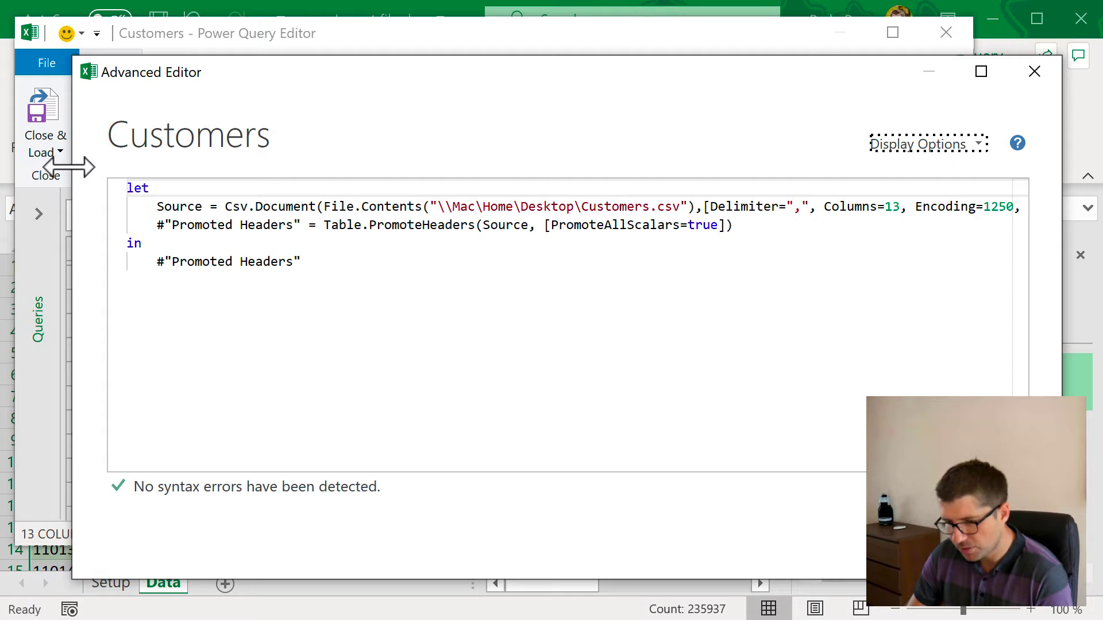
pyautogui.moveTo(73, 167); pyautogui.dragTo(18, 170)
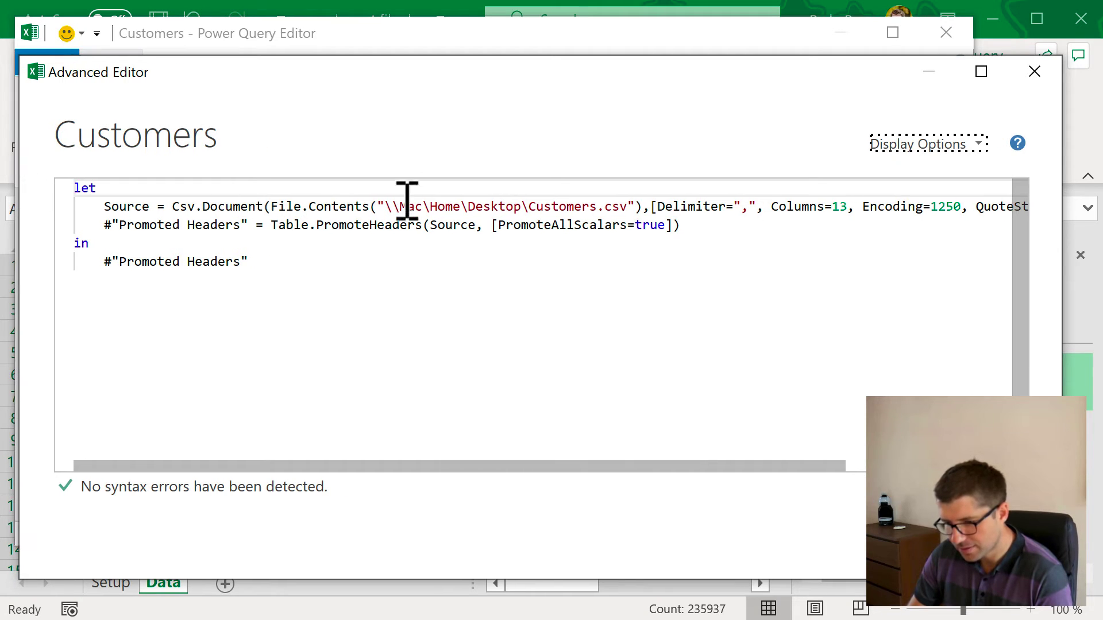
pyautogui.moveTo(378, 206); pyautogui.dragTo(634, 211)
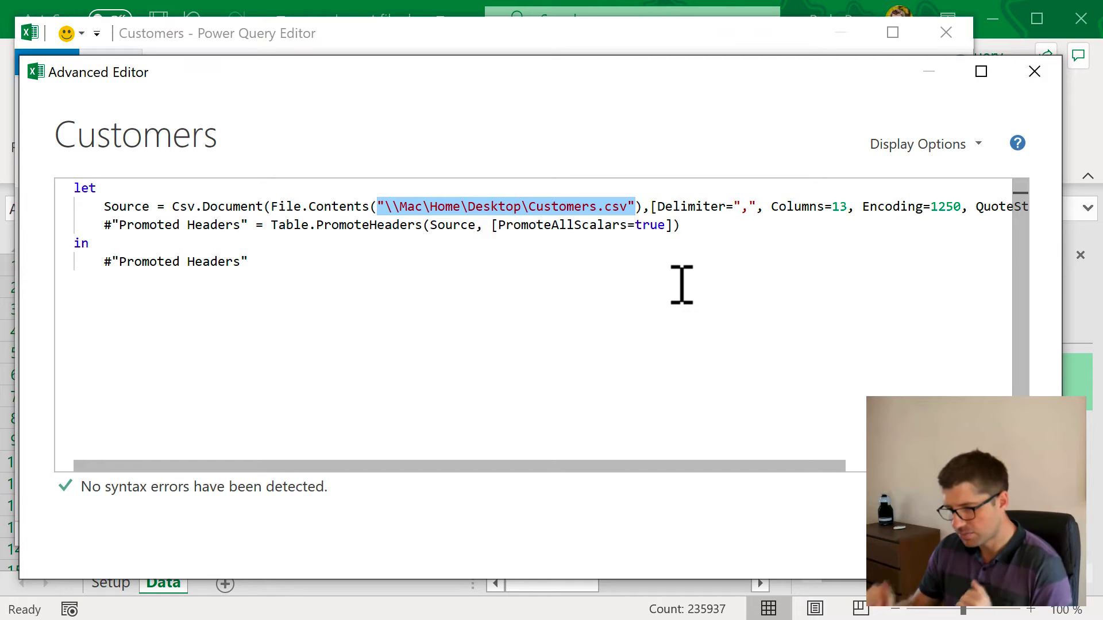
# Insert this line directly below let: FilePath = Excel.CurrentWorkbook(){[Name="Path"]}[Content]{0}[Column1],
pyautogui.click(109, 182)
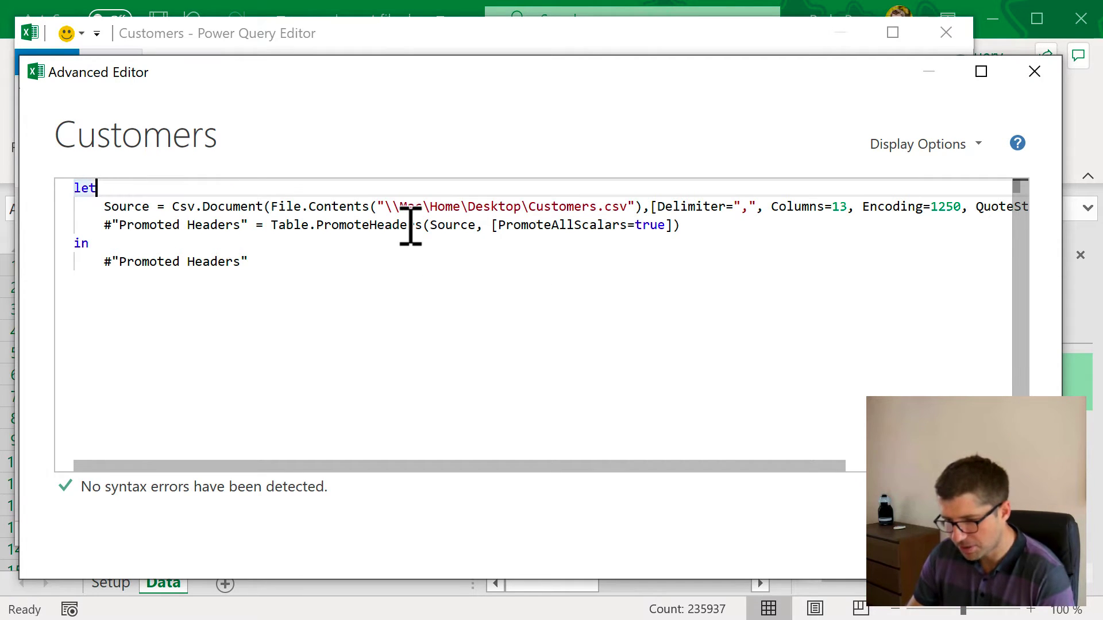
pyautogui.press('Return')
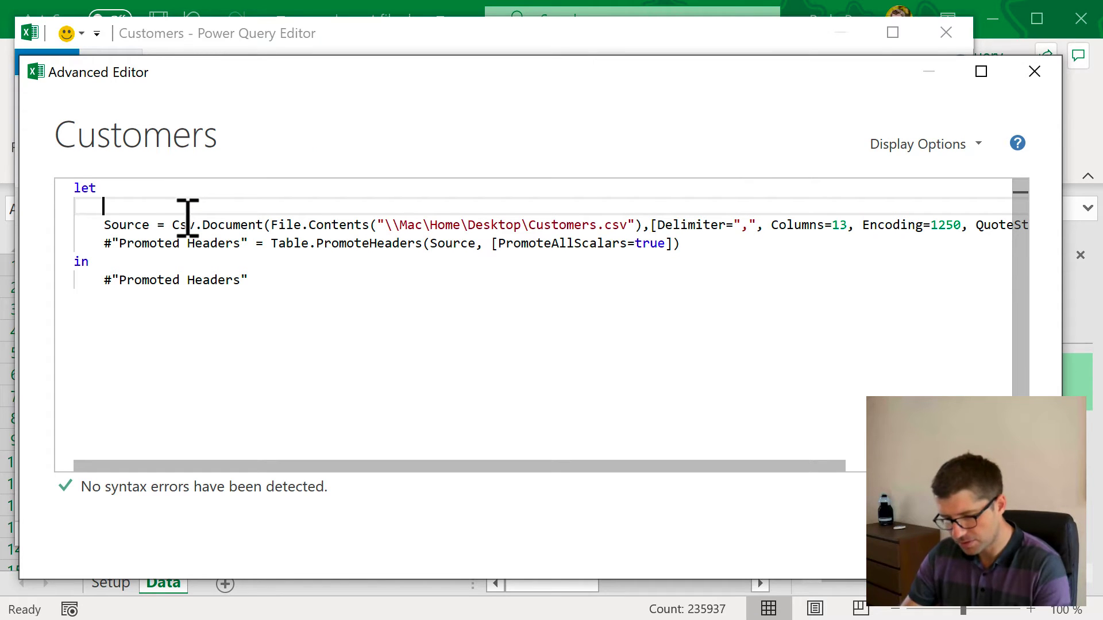
pyautogui.write('FilePath = Excel.CurrentWorkbook(){[Name=" "]}[Content]{0}[Column1],')
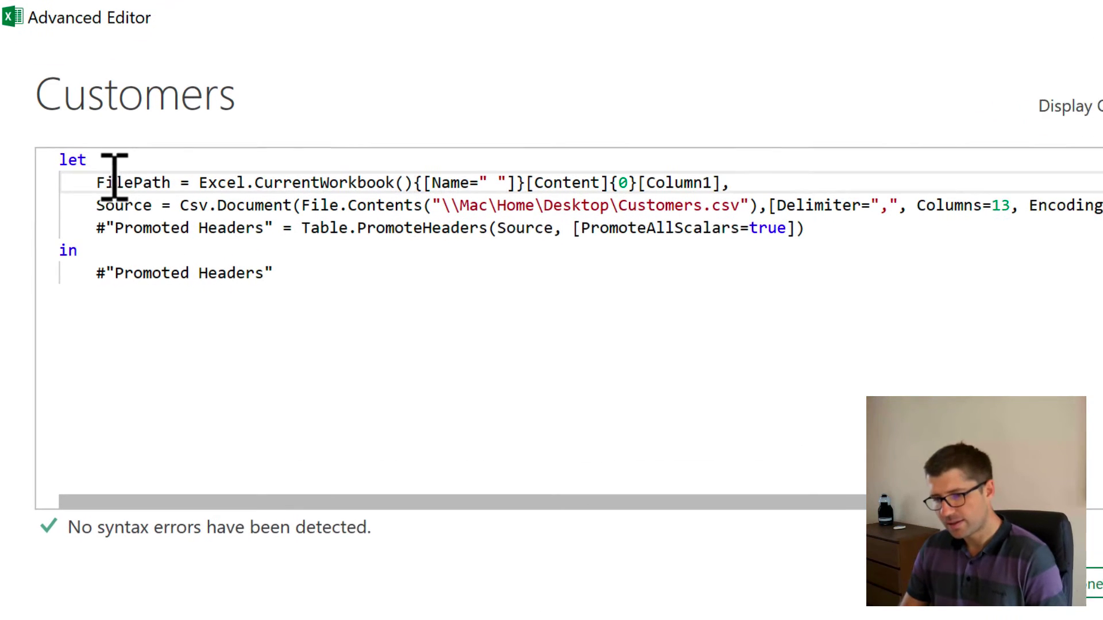
pyautogui.press('Home')
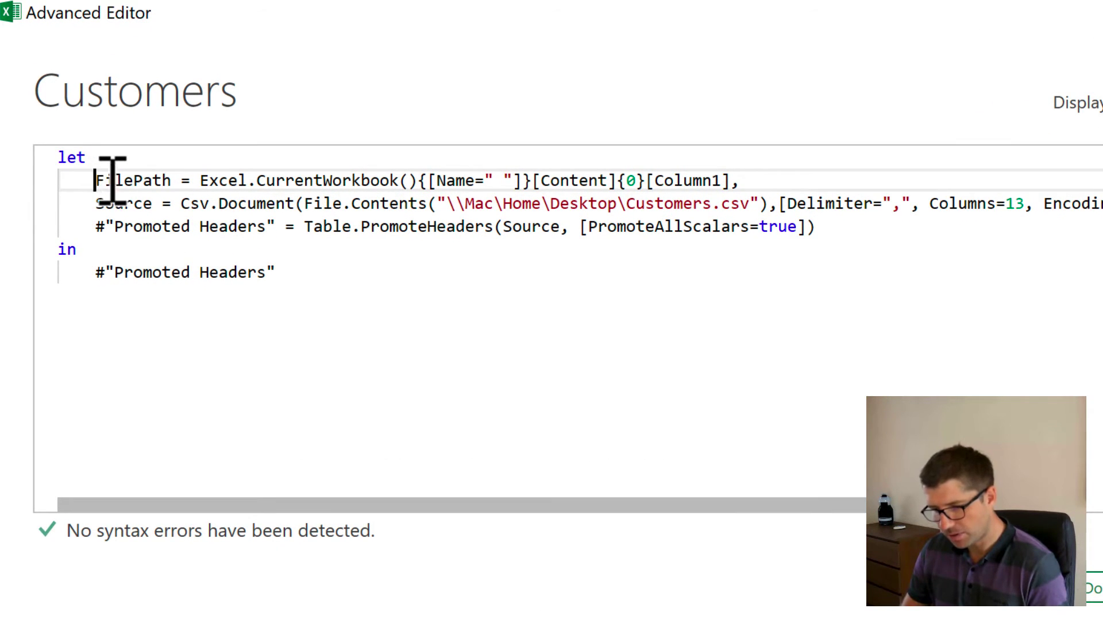
pyautogui.doubleClick(112, 181)
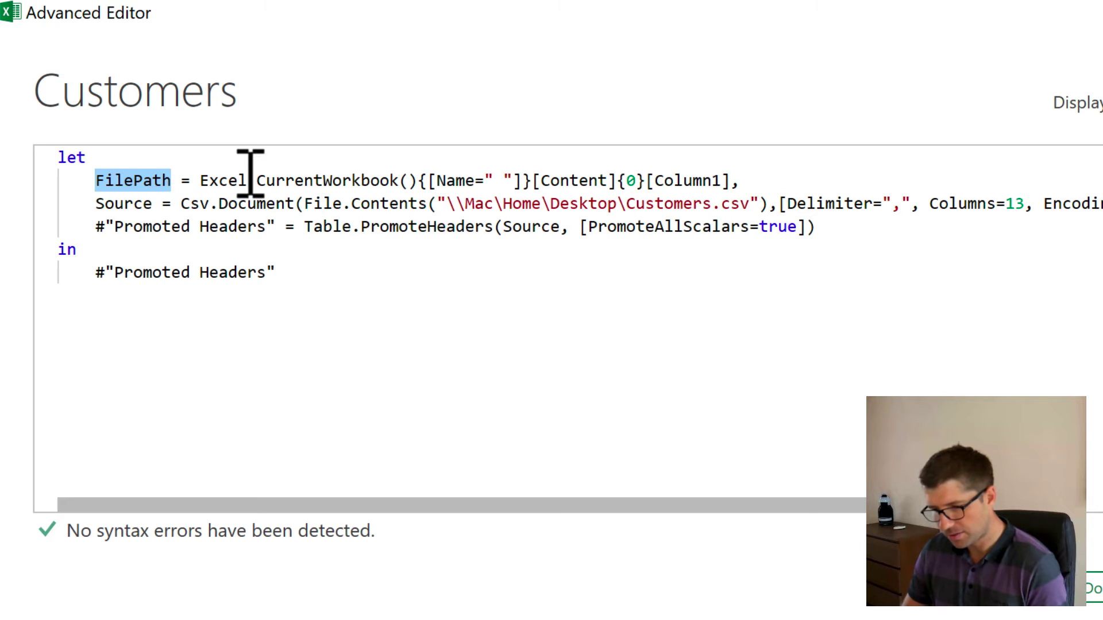
pyautogui.click(224, 181)
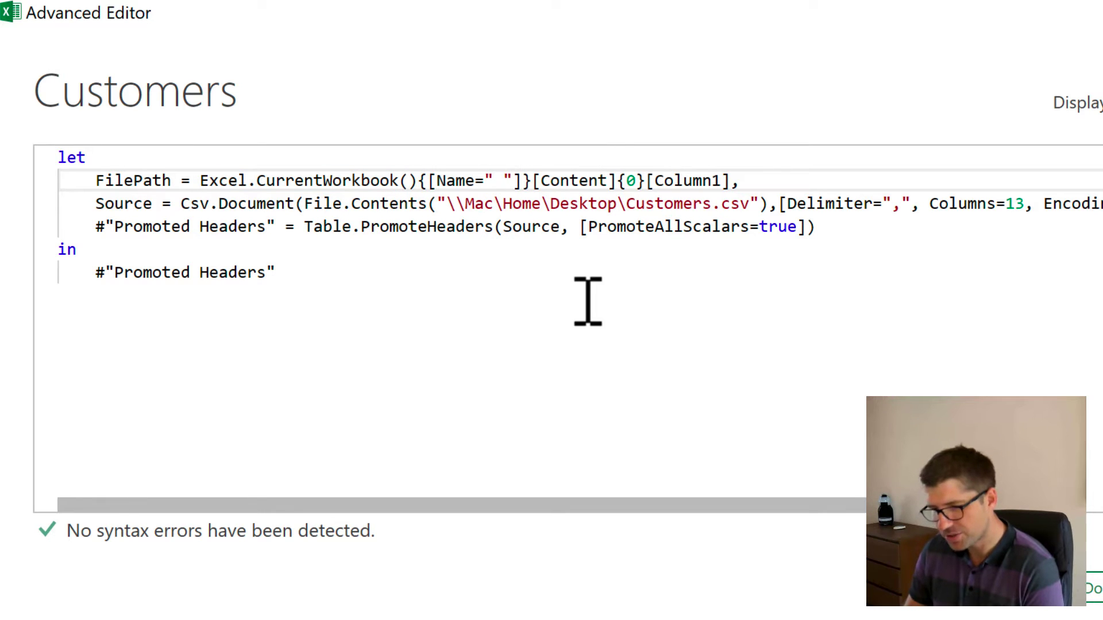
pyautogui.press('BackSpace')
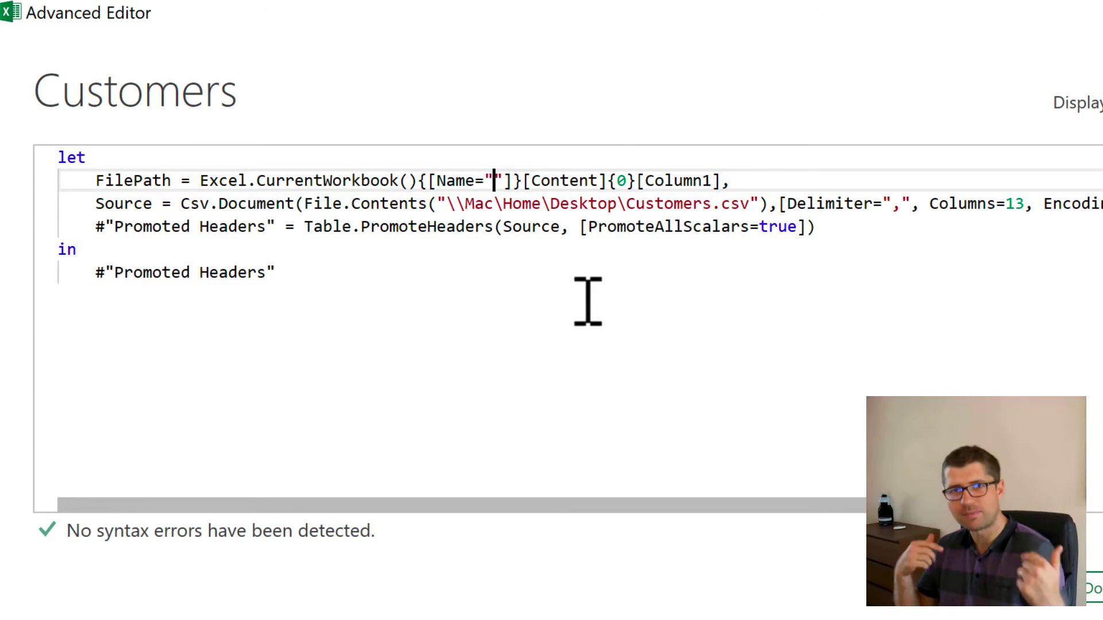
pyautogui.write('P')
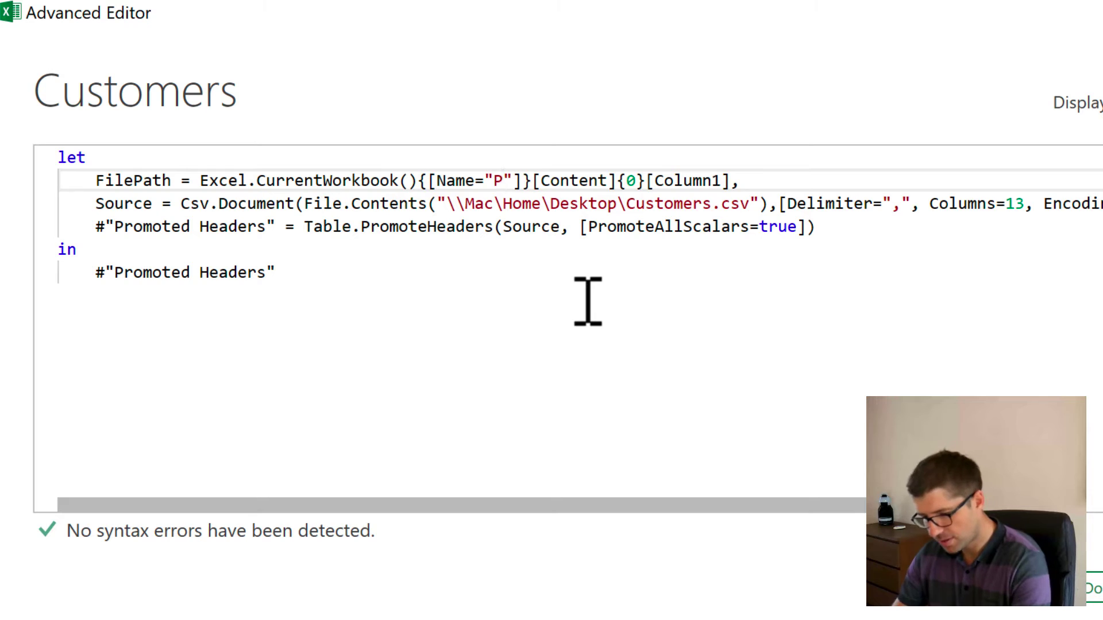
pyautogui.write('ath')
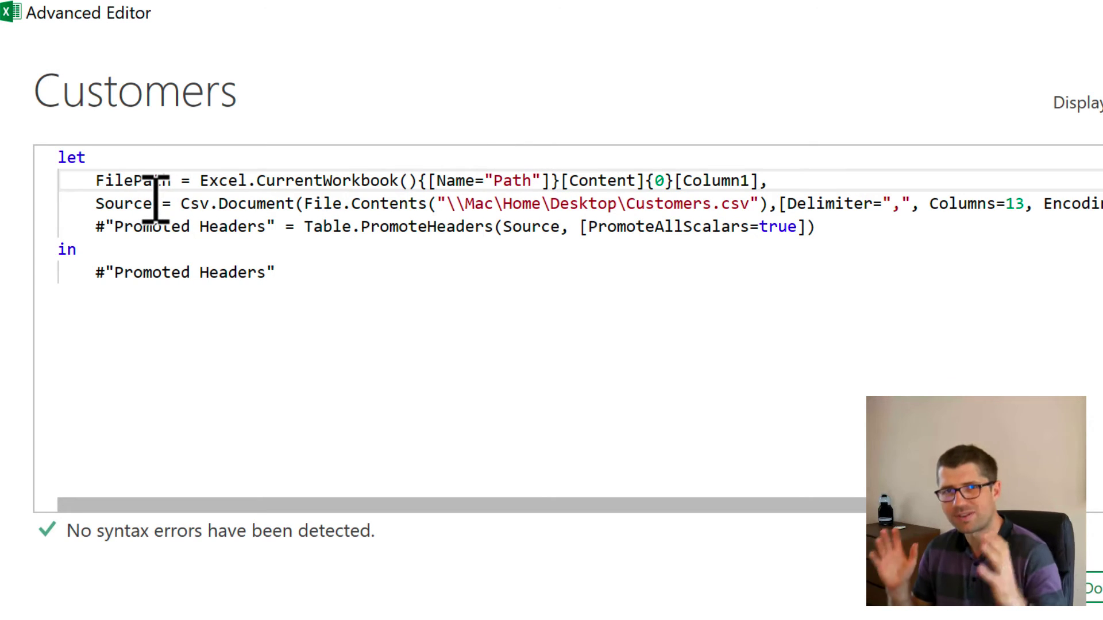
pyautogui.click(660, 183)
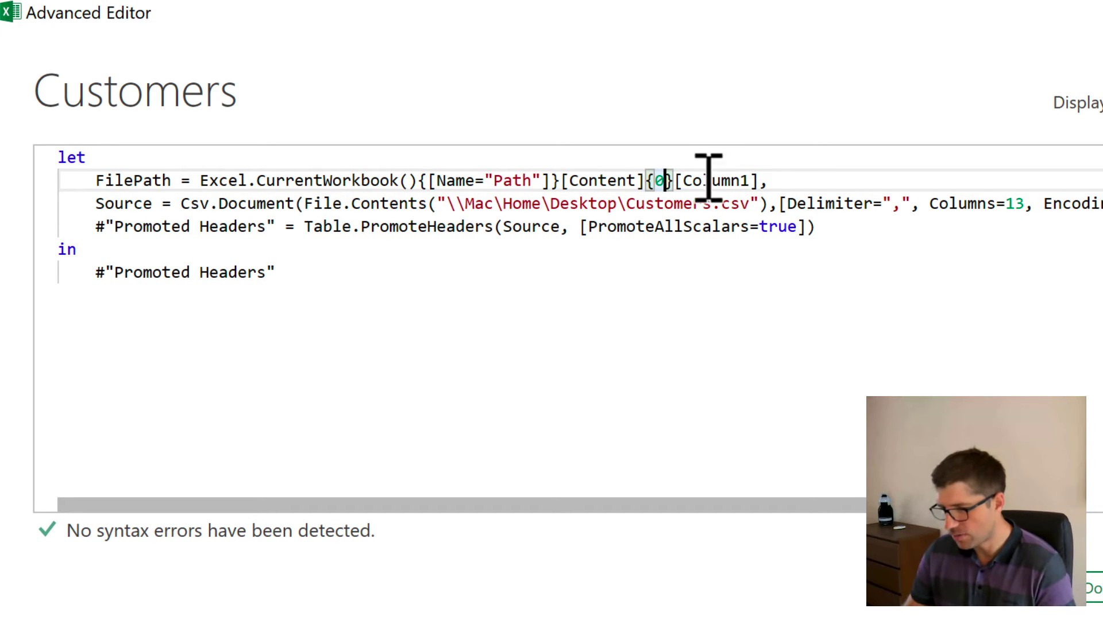
# Replace the hard-coded path inside File.Contents on the Source line with the FilePath variable
pyautogui.moveTo(437, 204); pyautogui.dragTo(755, 204)
pyautogui.click(757, 204)
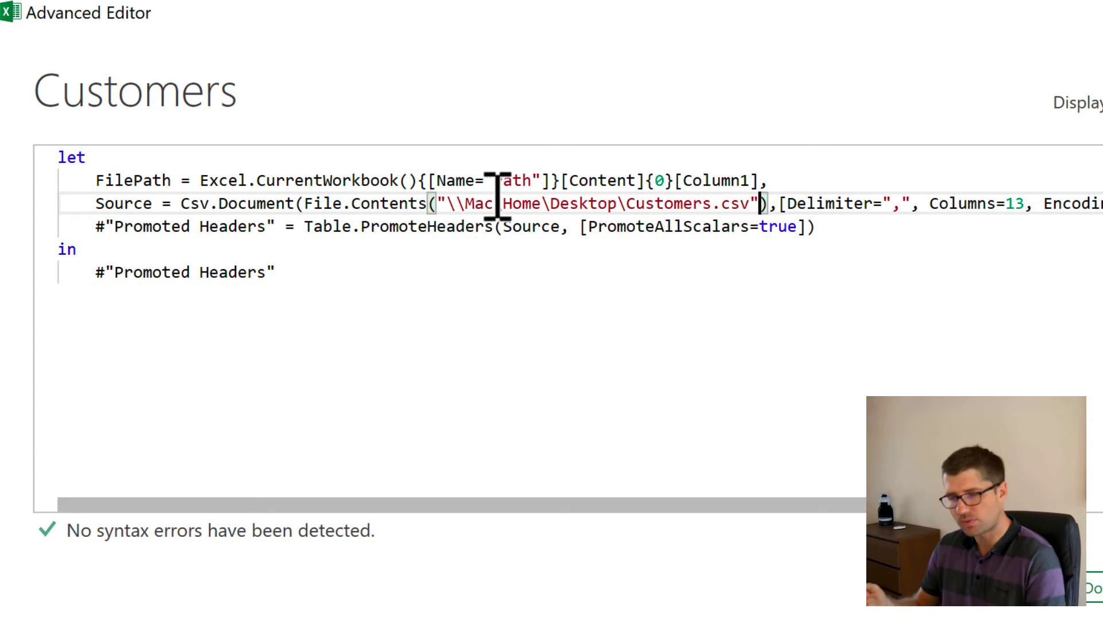
pyautogui.keyDown('shift'); pyautogui.click(438, 204); pyautogui.keyUp('shift')
pyautogui.write('Fil')
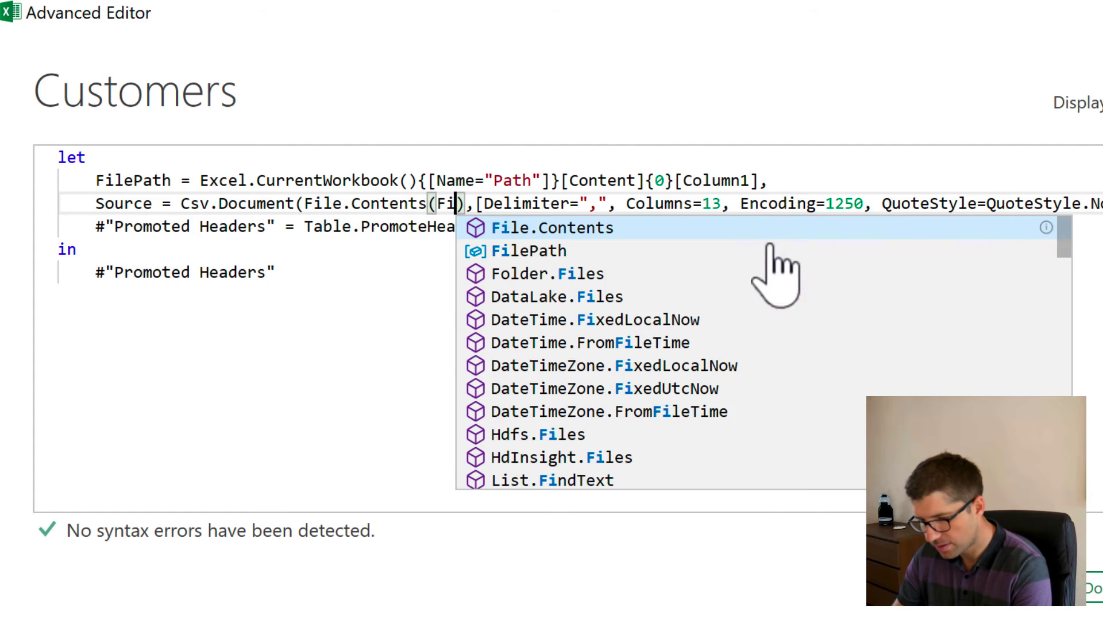
pyautogui.click(562, 251)
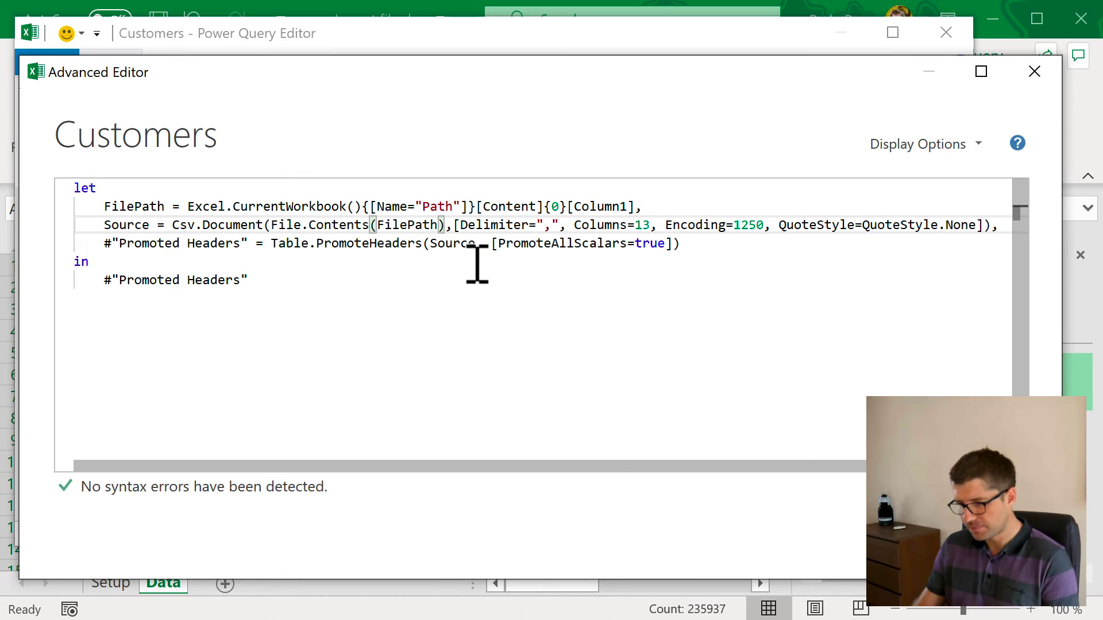
# Apply the edited query code and load the Customers query back into the Data sheet
pyautogui.click(948, 552)
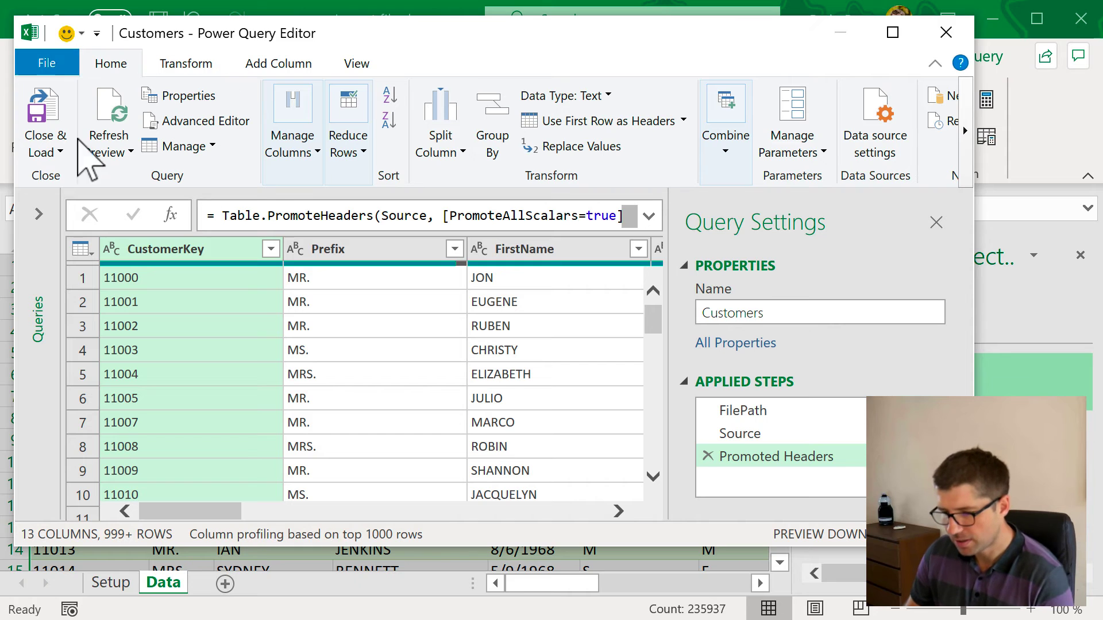
pyautogui.click(46, 118)
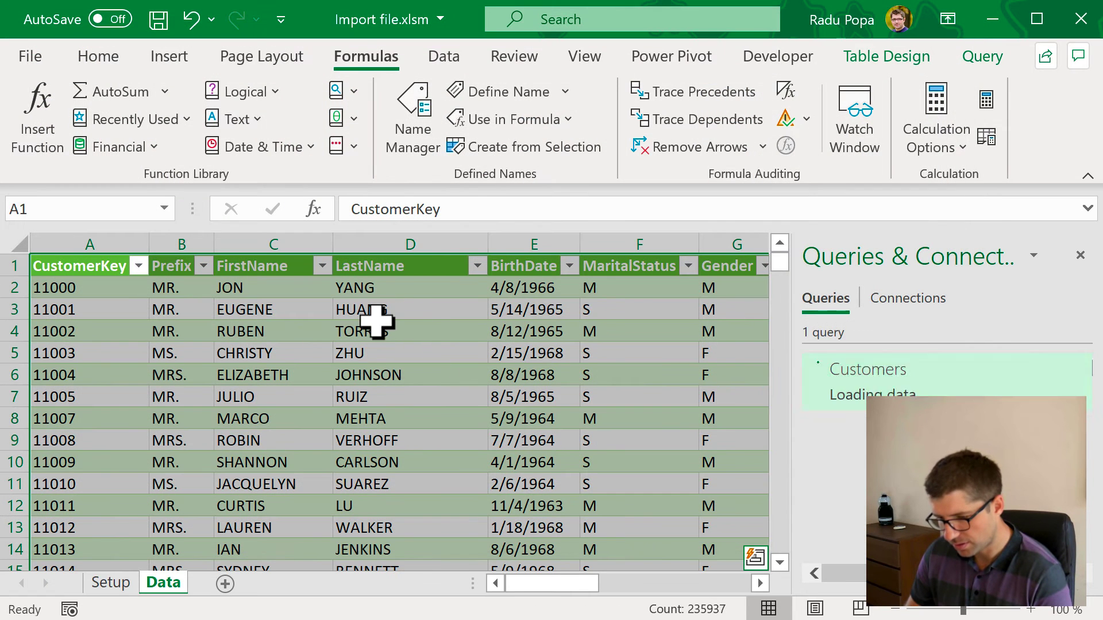
pyautogui.click(494, 351)
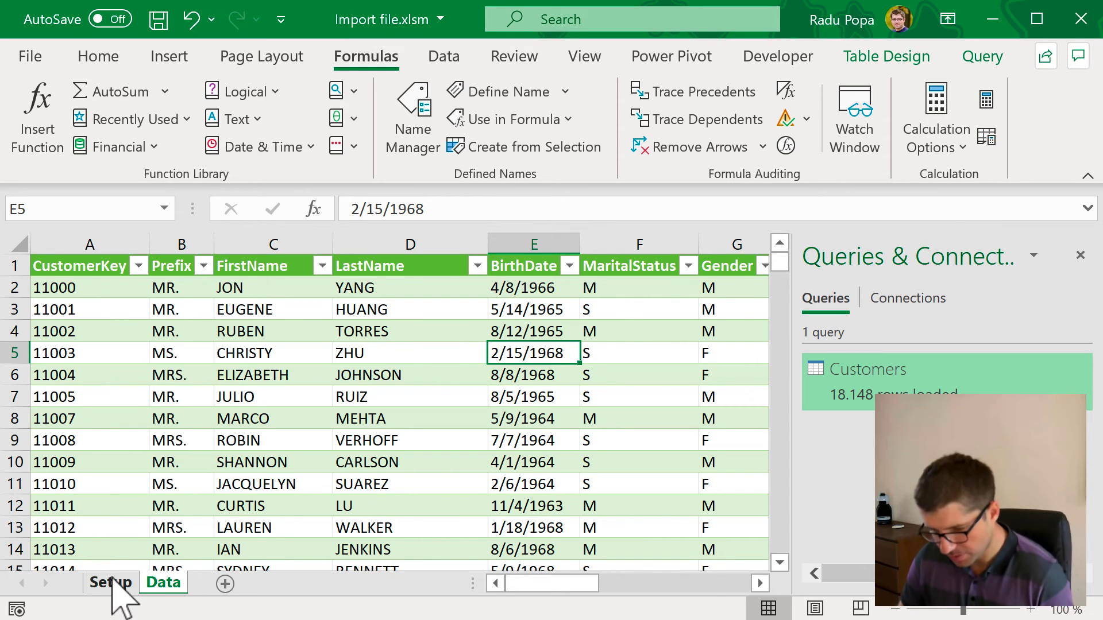
# From the Setup sheet's file chooser, rename Customers.csv to "Customers 2.csv" and choose it as the source file
pyautogui.click(111, 582)
pyautogui.click(393, 358)
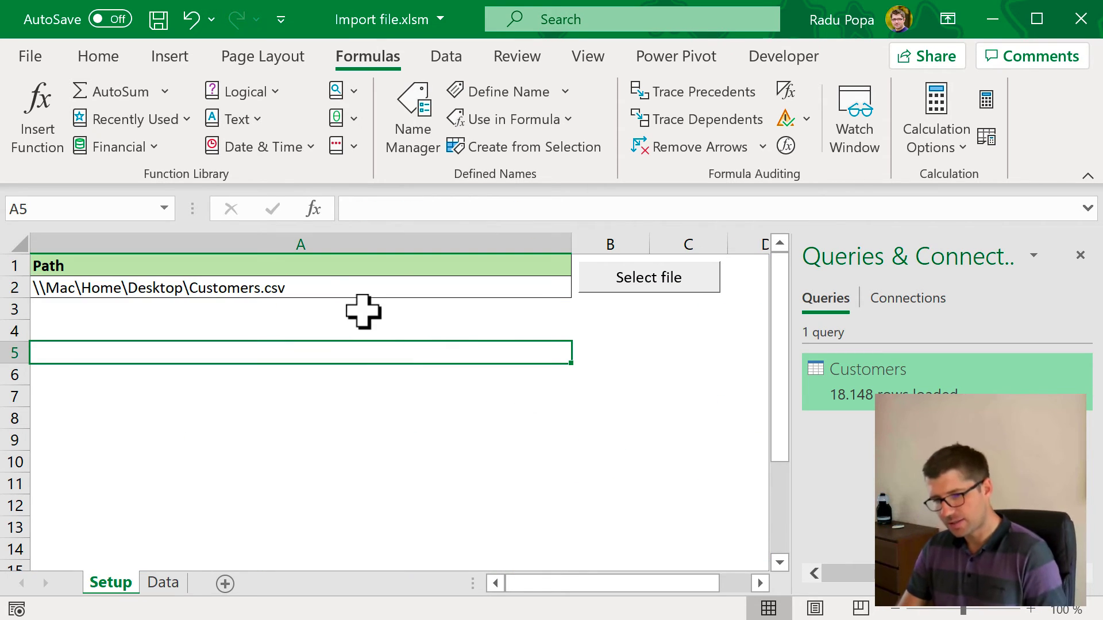
pyautogui.click(369, 288)
pyautogui.click(603, 287)
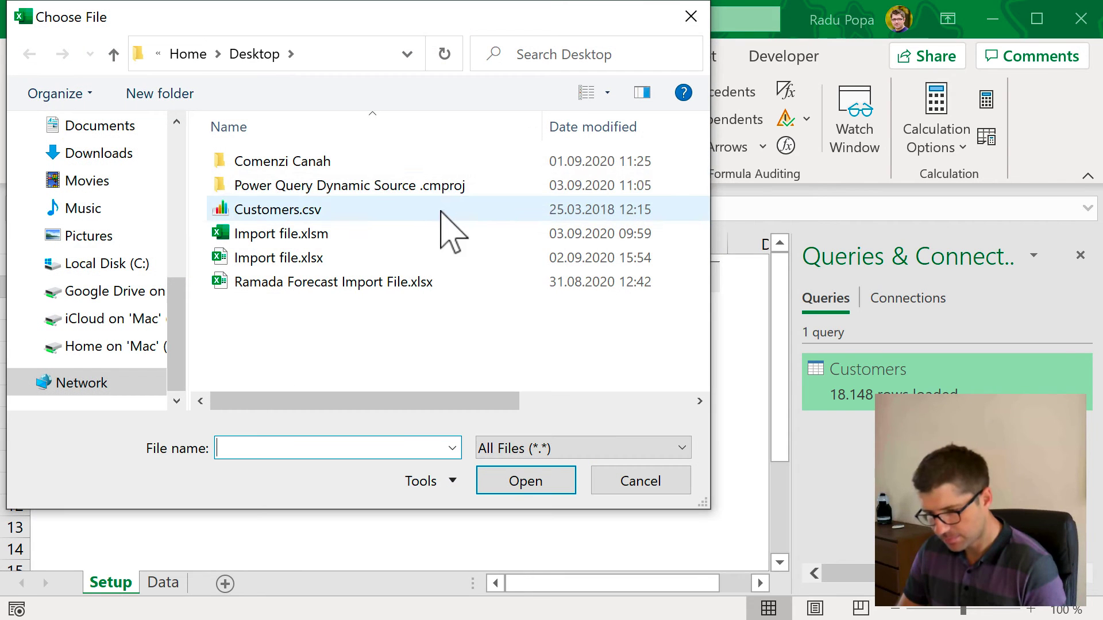
pyautogui.click(313, 214)
pyautogui.rightClick(299, 218)
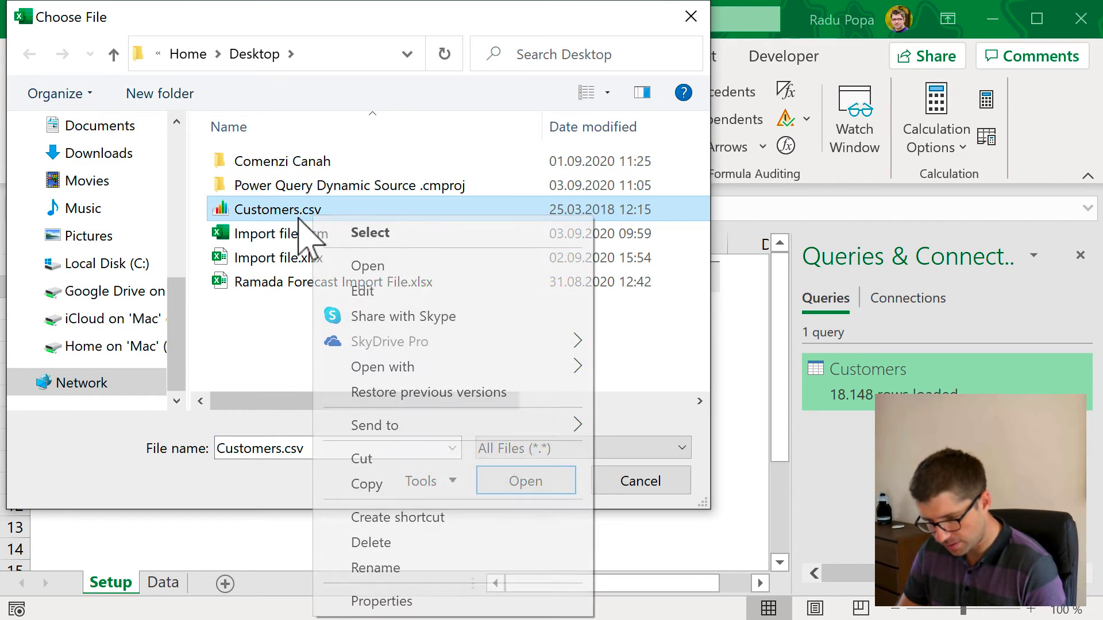
pyautogui.click(432, 568)
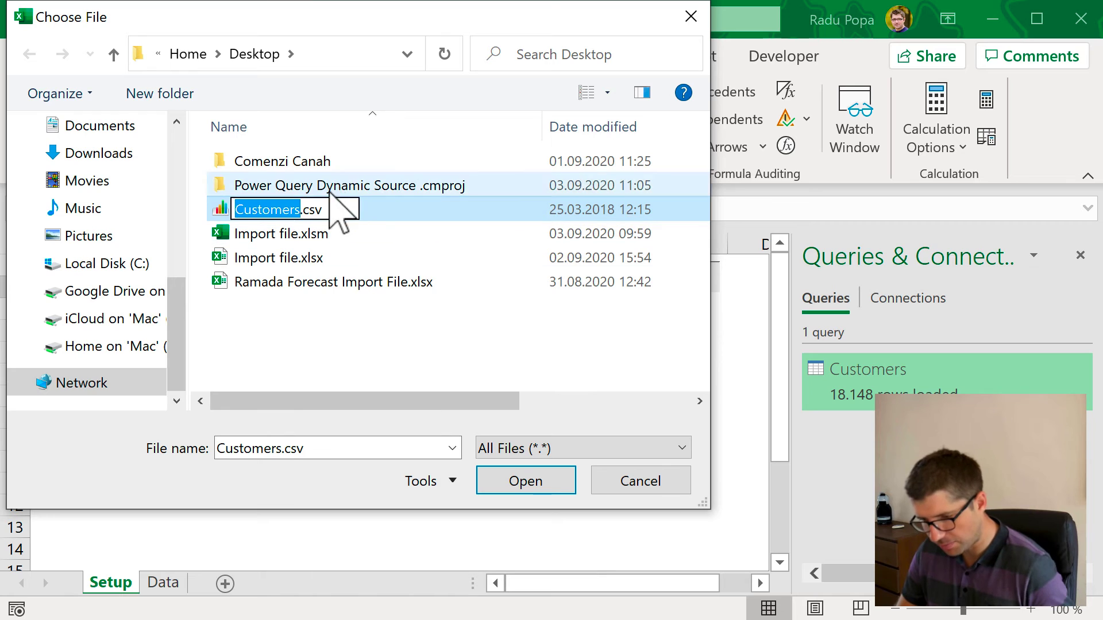
pyautogui.click(303, 210)
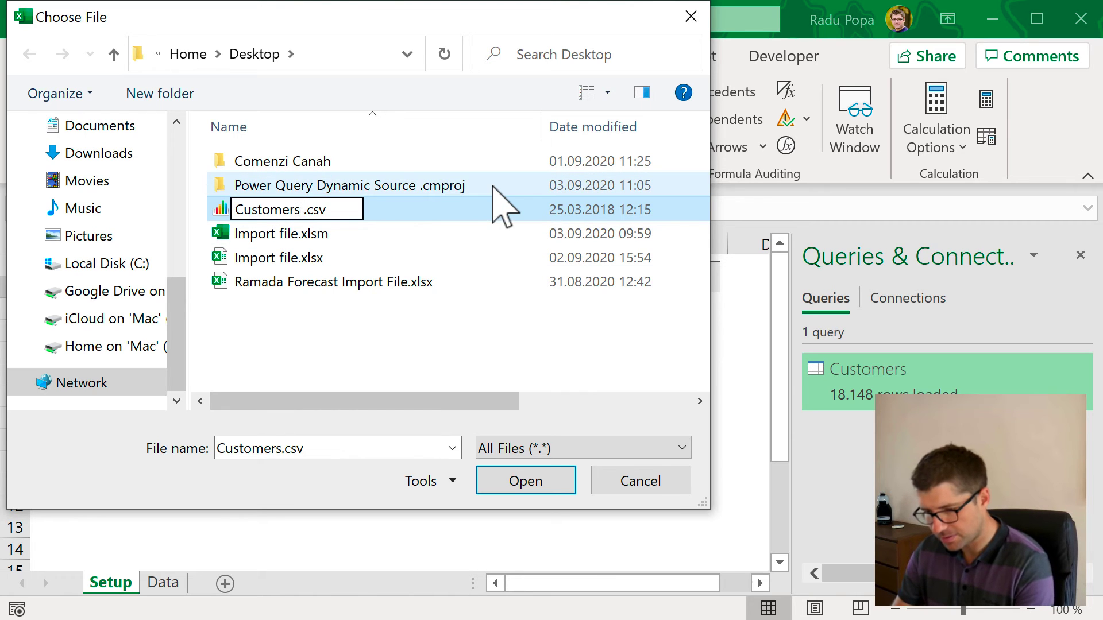
pyautogui.write('2')
pyautogui.press('Return')
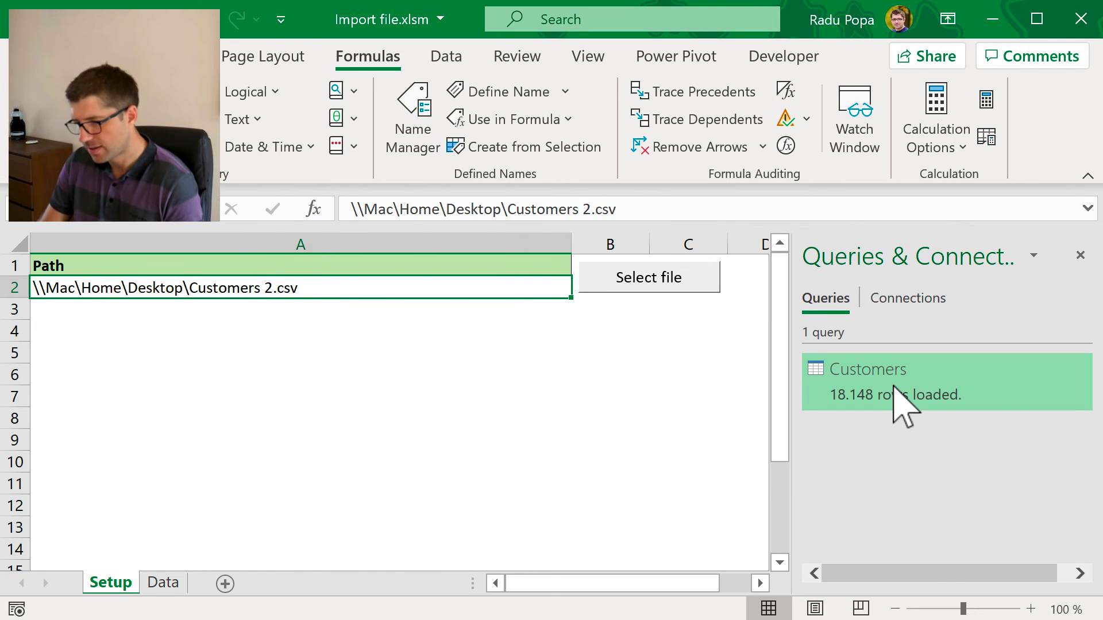
# Refresh the Customers query with the new source path, check its preview and return to the Setup sheet
pyautogui.rightClick(893, 385)
pyautogui.click(955, 515)
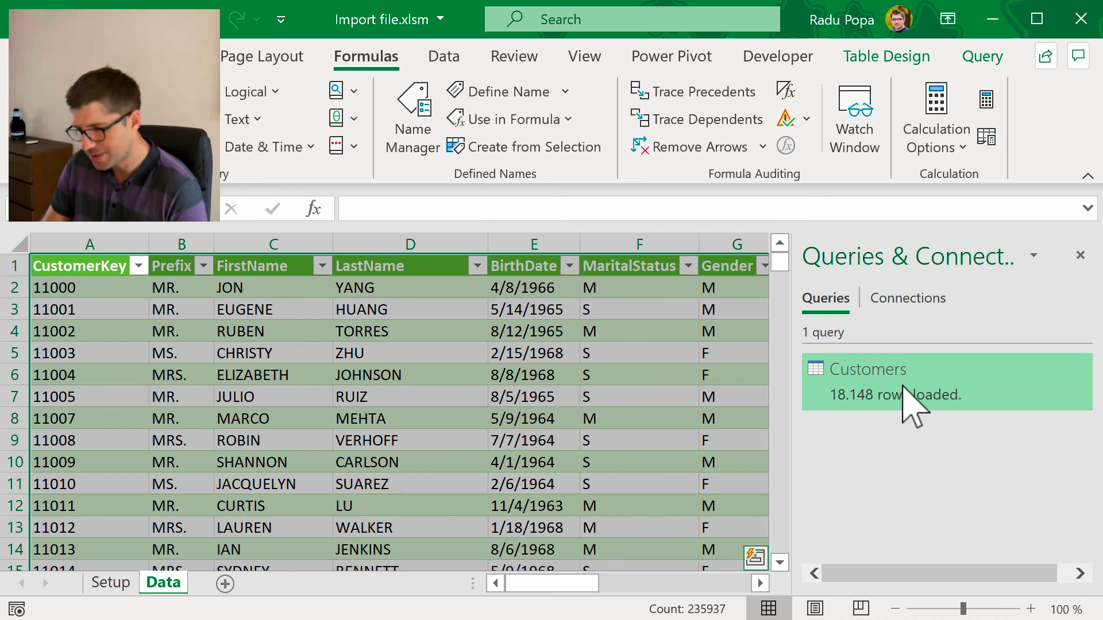
pyautogui.moveTo(904, 396)
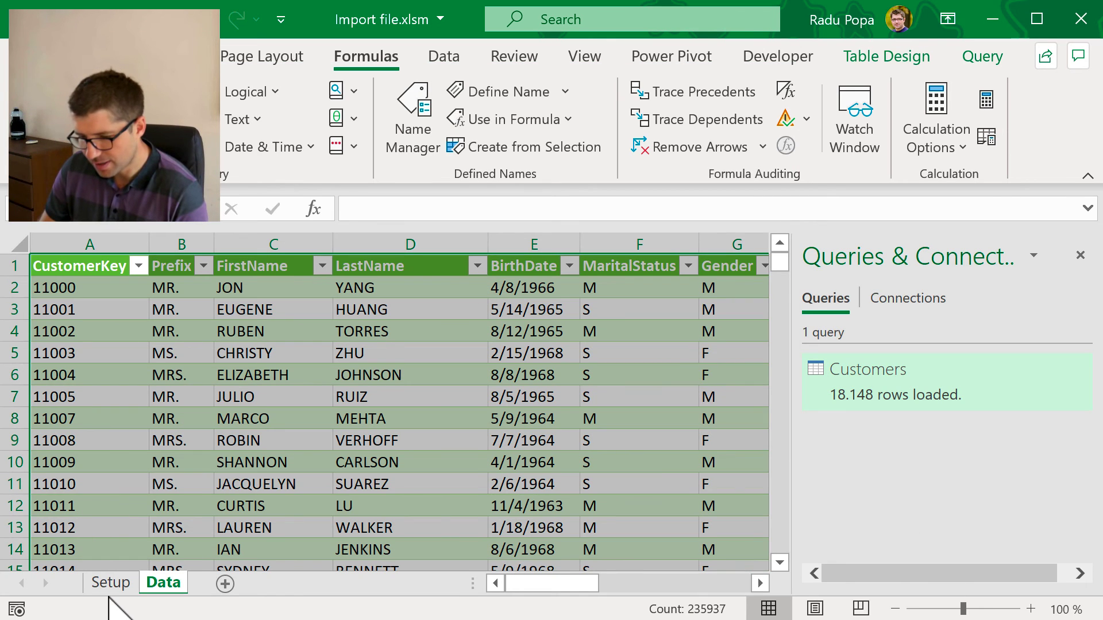
pyautogui.click(110, 585)
pyautogui.click(159, 351)
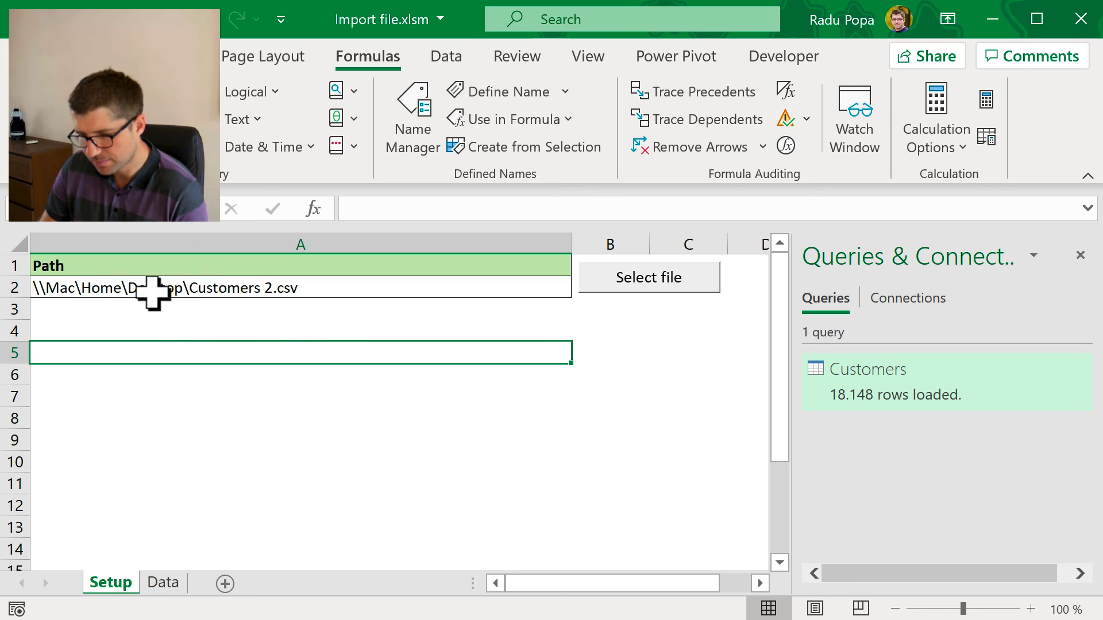